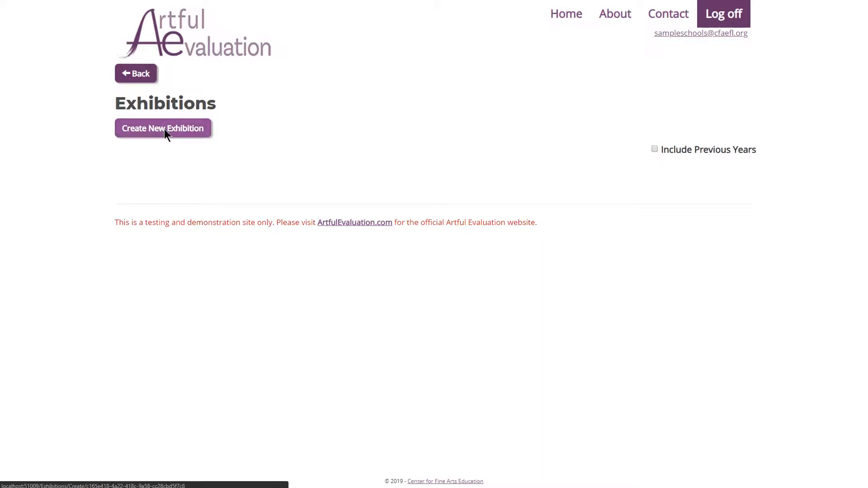
Title the exhibition "Our First Exhibition" and describe it as "This is a sample exhibition to show how to setup, enter, and administer our first virtual exhibition on ArtfulEvaulation.com!".
text(Our First Exhibition)
key(Tab)
text(This is a sample exhibition to )
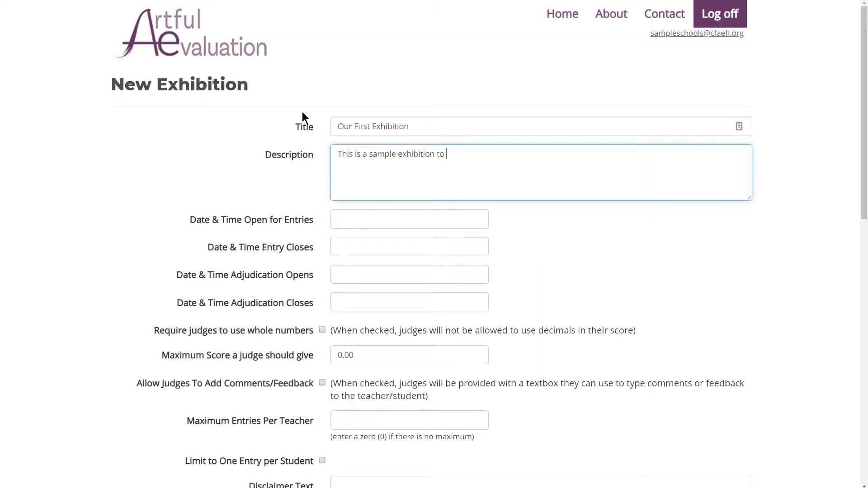
text(show how to setup, enter, and administer our first virtual exhibition on ArtfulEvaulation.com!)
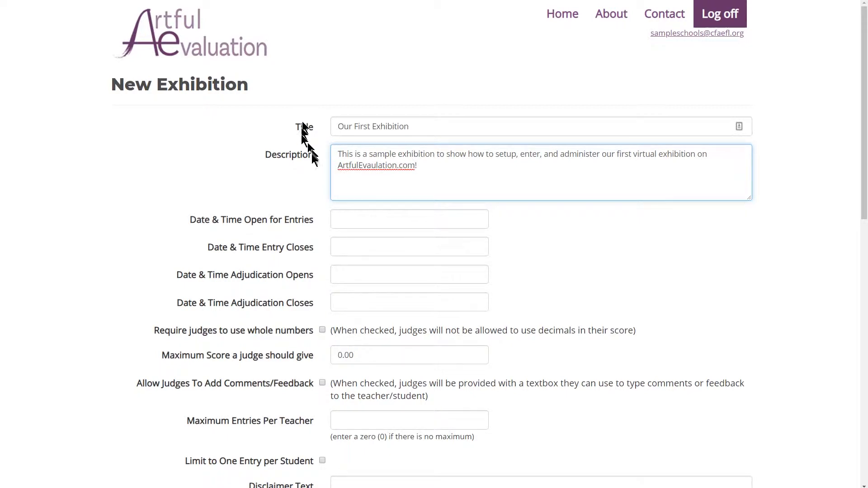
Set the date and time the exhibition opens for entries to 5/24/2019 5:00 PM.
click(369, 223)
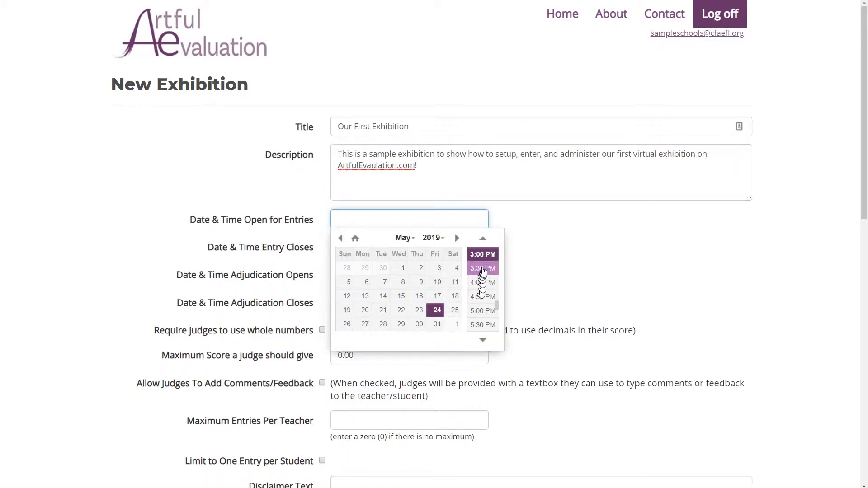
click(480, 311)
key(Tab)
Set the date and time entry closes to 6/30/2019 11:59 PM.
click(457, 267)
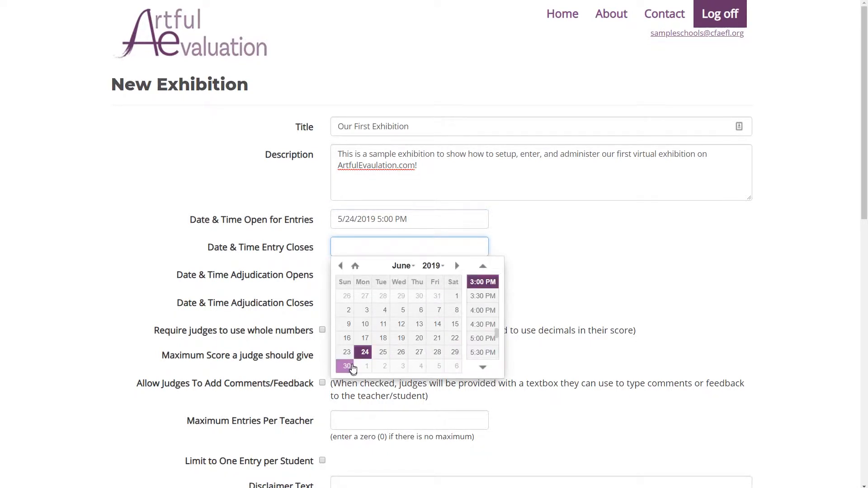
click(347, 365)
scroll(490, 337, down, 3)
scroll(490, 337, down, 3)
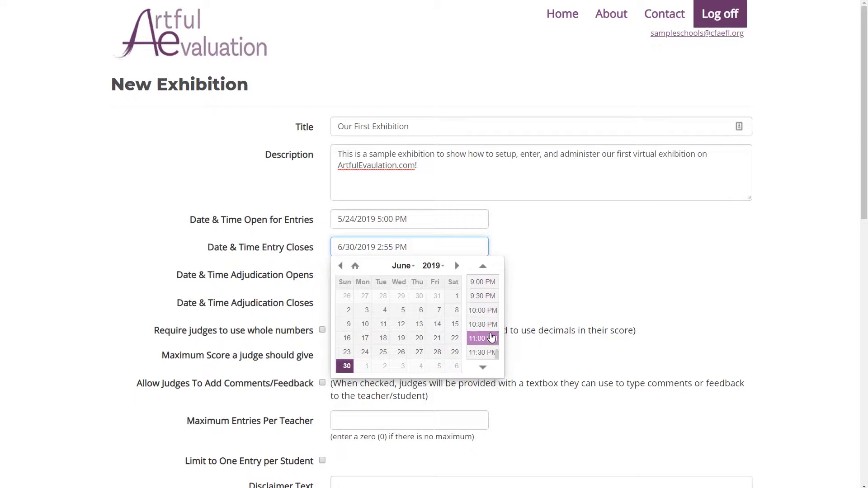
click(483, 350)
click(392, 247)
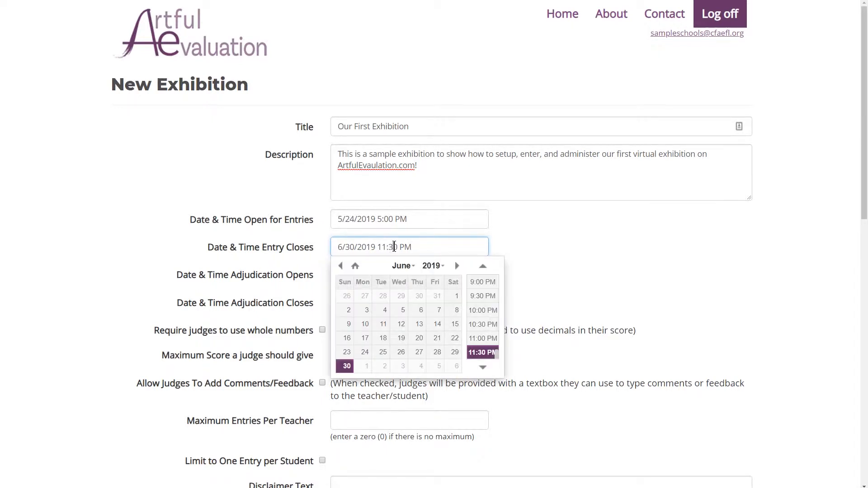
key(BackSpace)
key(BackSpace)
text(59)
key(Tab)
Set the date and time adjudication opens to 7/1/2019 12:00 AM.
click(456, 293)
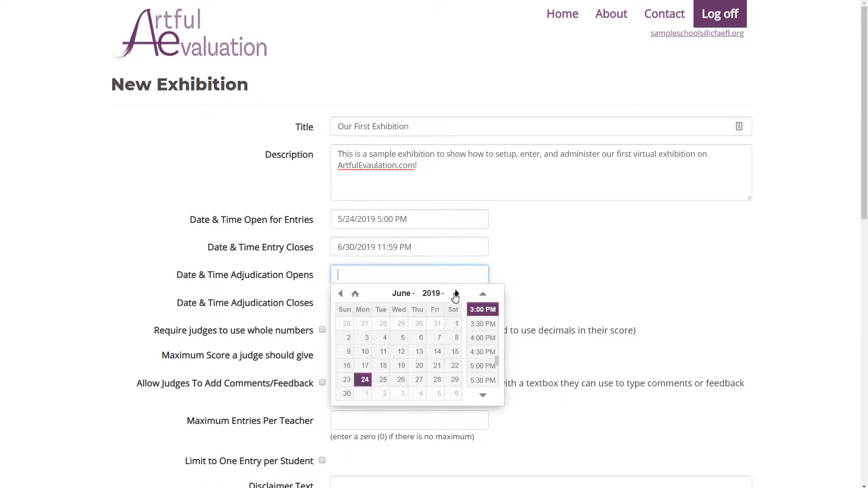
click(367, 393)
scroll(482, 352, up, 5)
scroll(482, 334, up, 5)
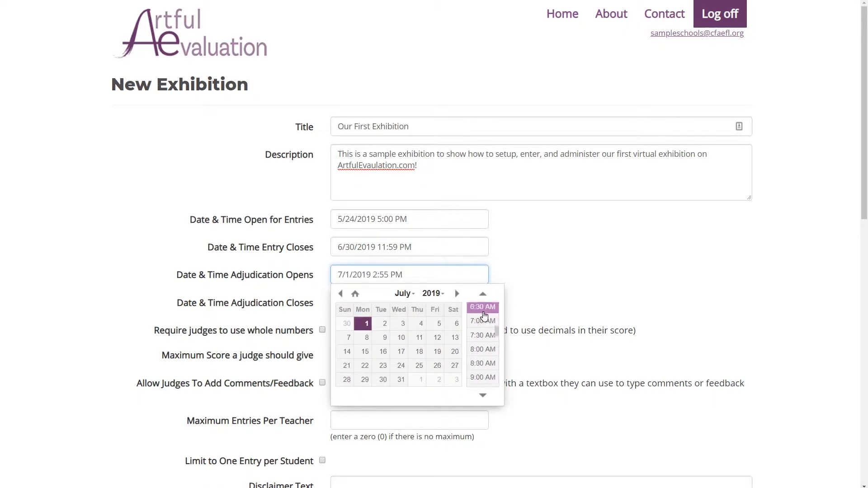
click(483, 307)
Set the date and time adjudication closes to 7/31/2019 11:50 PM.
click(348, 302)
click(457, 320)
click(457, 321)
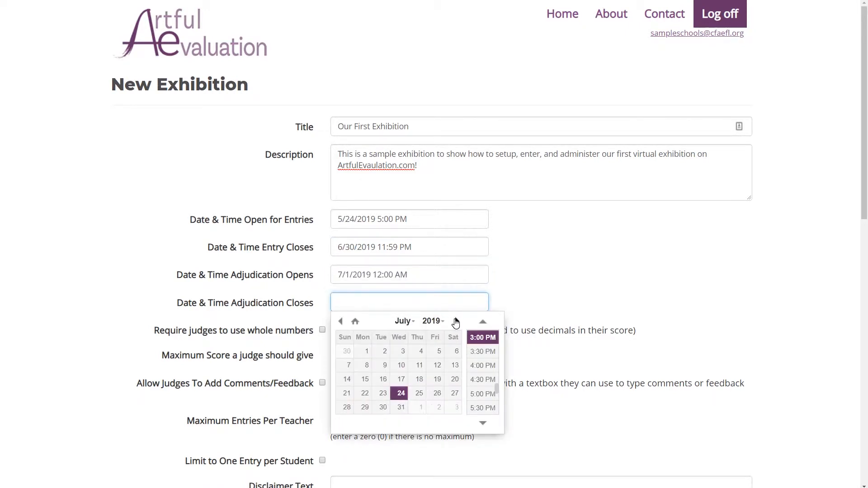
click(401, 407)
drag(377, 302, 395, 305)
text(11:50PM)
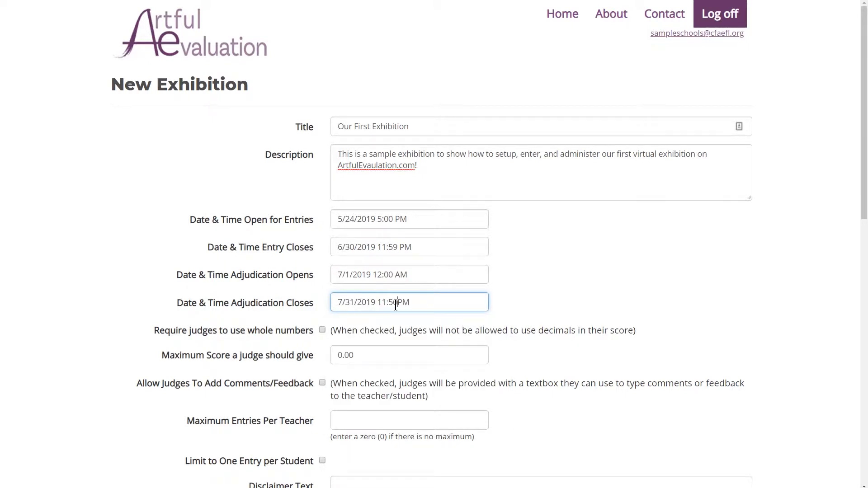
key(Tab)
Require judges to use whole numbers with a maximum score of 5, and allow them to add comments or feedback.
scroll(535, 322, down, 4)
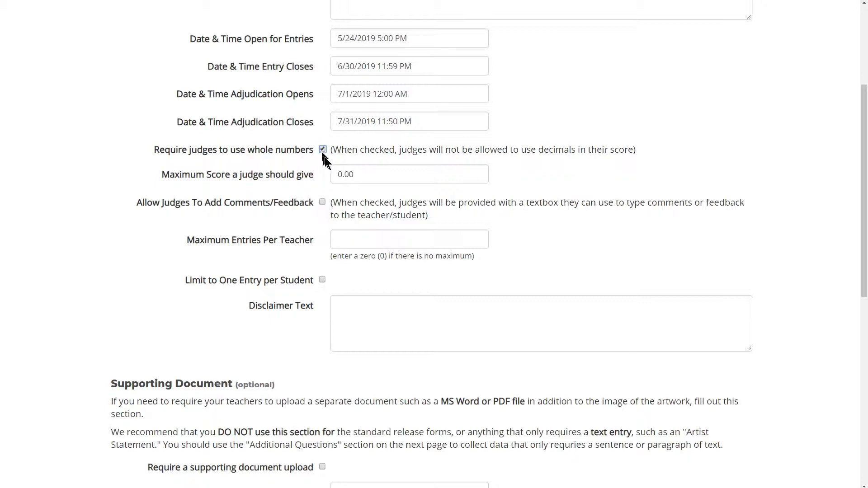
drag(356, 175, 315, 177)
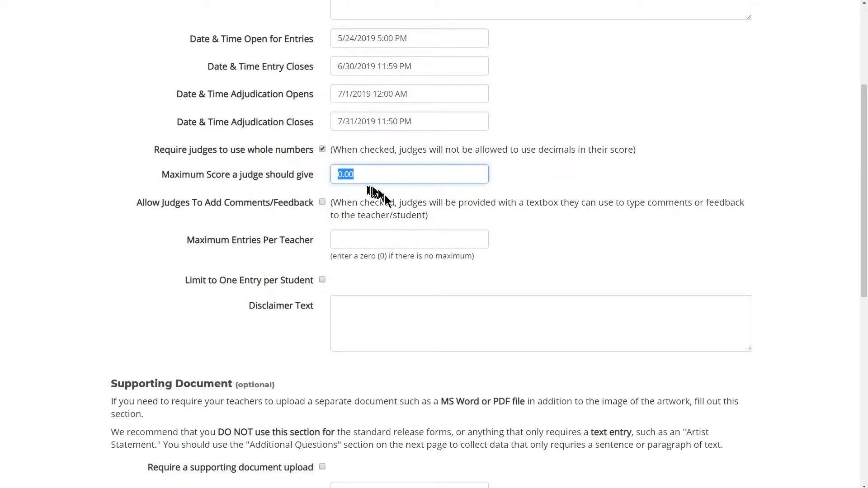
text(5)
click(323, 202)
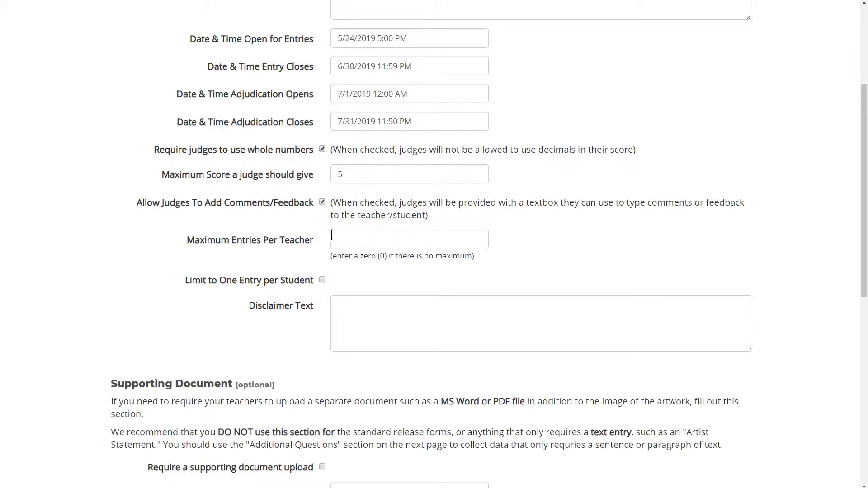
Set the maximum entries per teacher to 0 and limit the exhibition to one entry per student.
click(346, 241)
text(0)
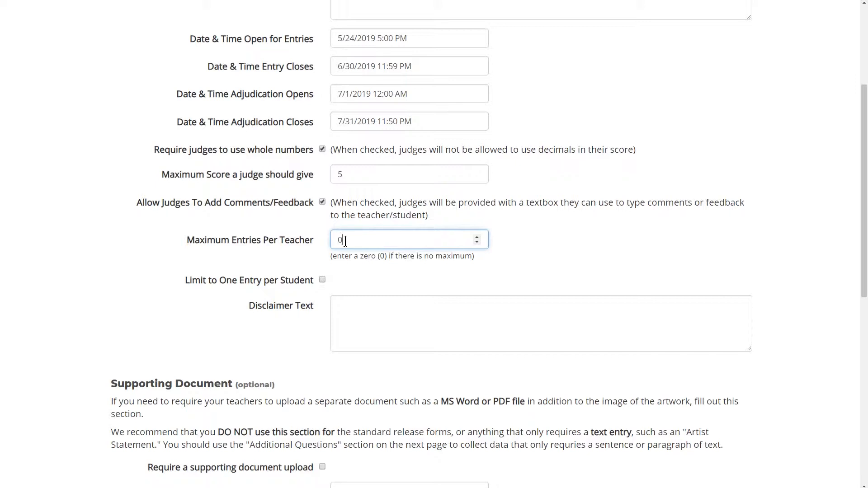
click(323, 280)
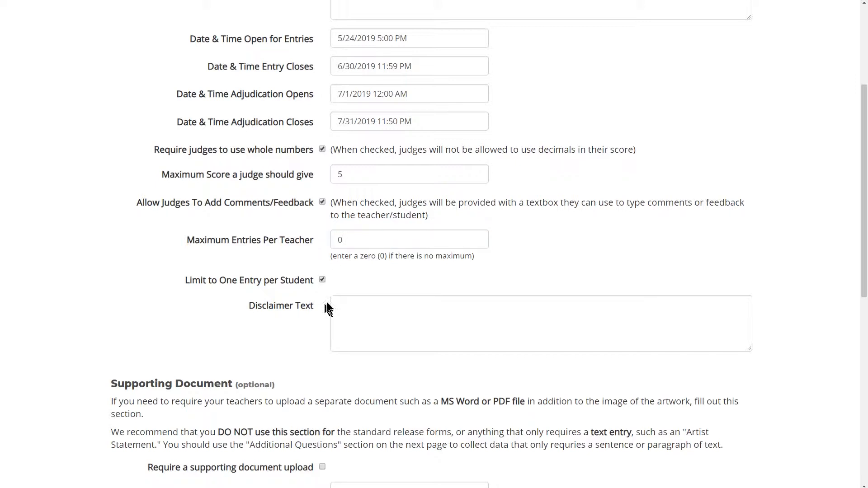
Review the disclaimer text, supporting document, entry fee and invoice text fields of the exhibition form without filling them in.
click(352, 310)
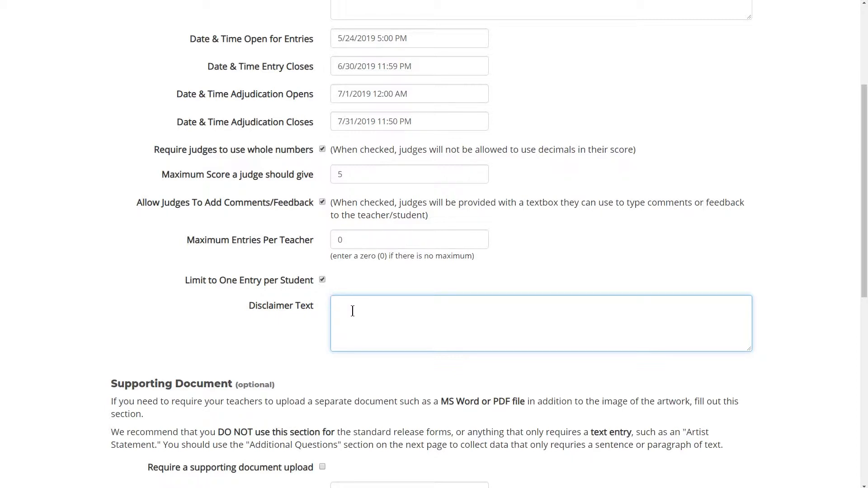
scroll(352, 311, down, 7)
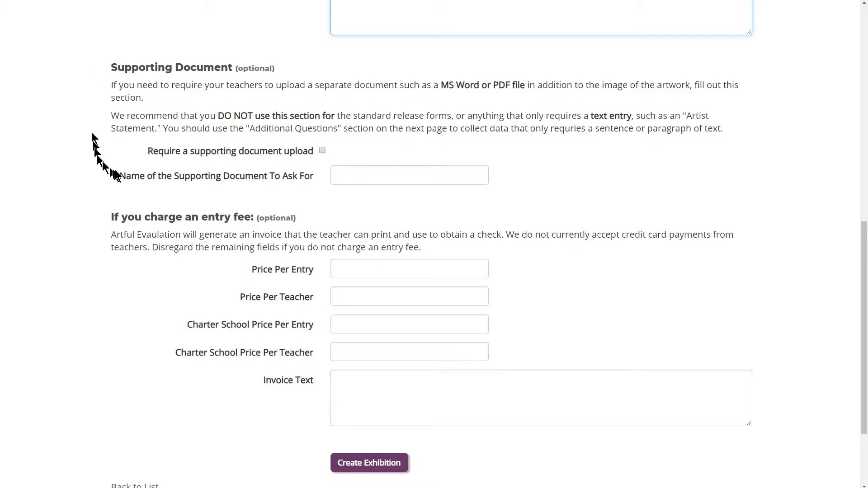
scroll(135, 188, down, 2)
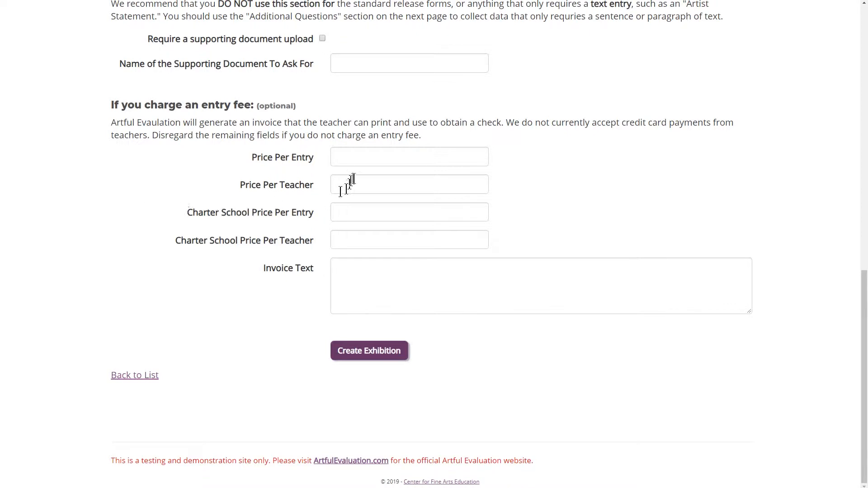
click(379, 160)
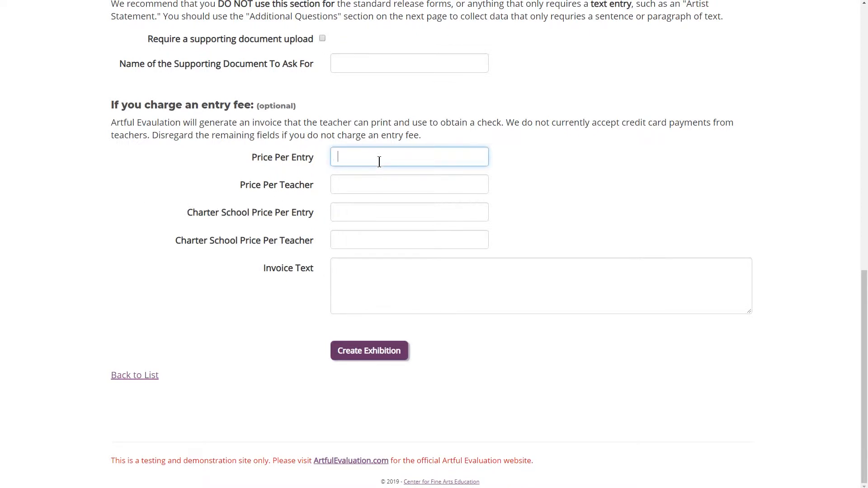
click(382, 181)
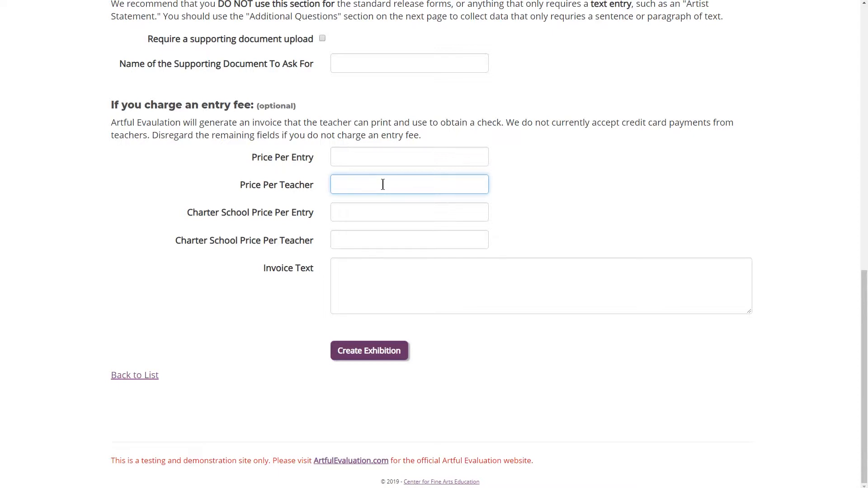
click(386, 212)
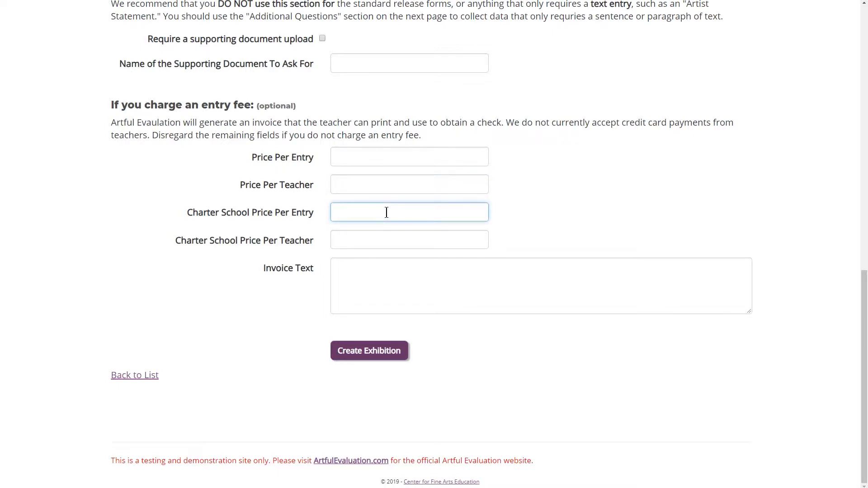
click(387, 238)
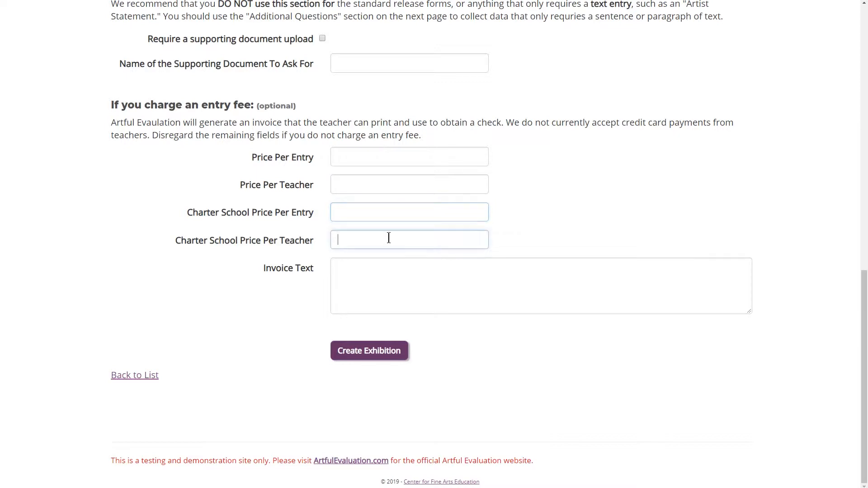
click(382, 272)
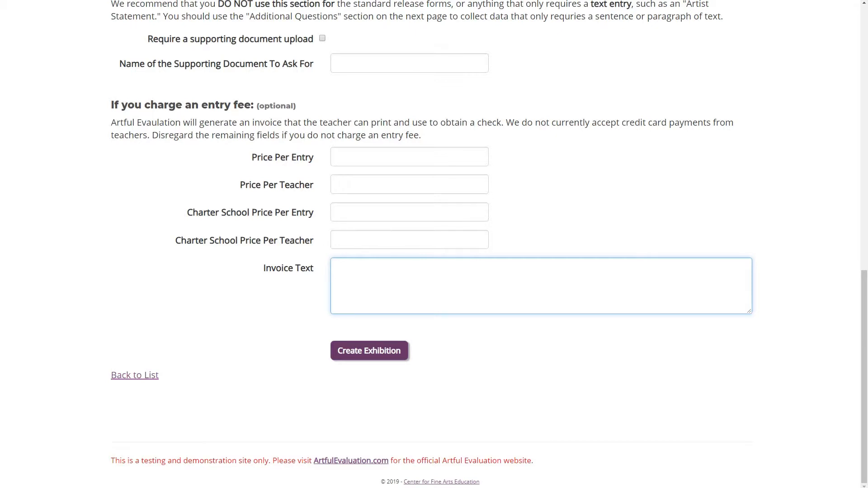
Create the exhibition and add an additional question of type Text reading "Copy and Paste the Artist Statement Here".
click(362, 352)
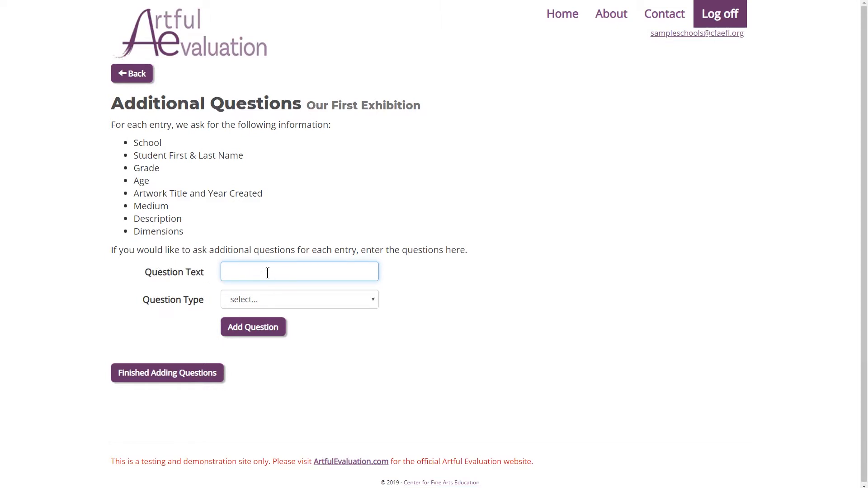
text(Copy and Paste the Artist STa)
key(BackSpace)
key(BackSpace)
text(tatement Here)
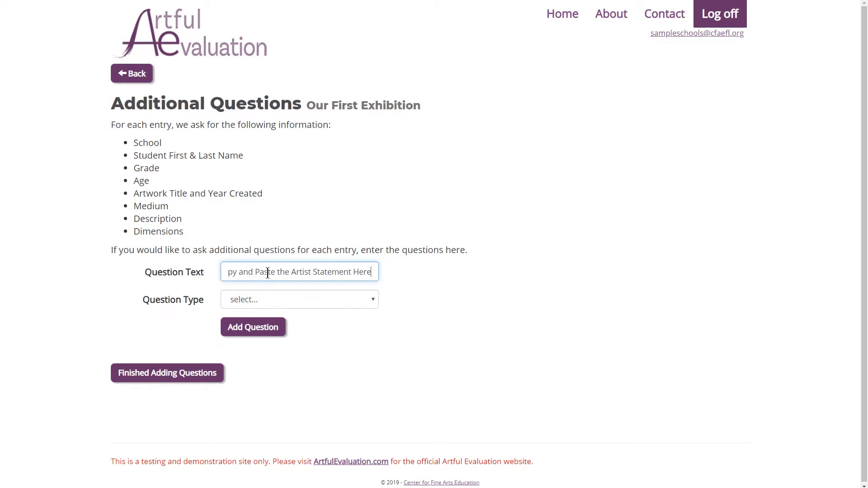
click(339, 302)
click(293, 326)
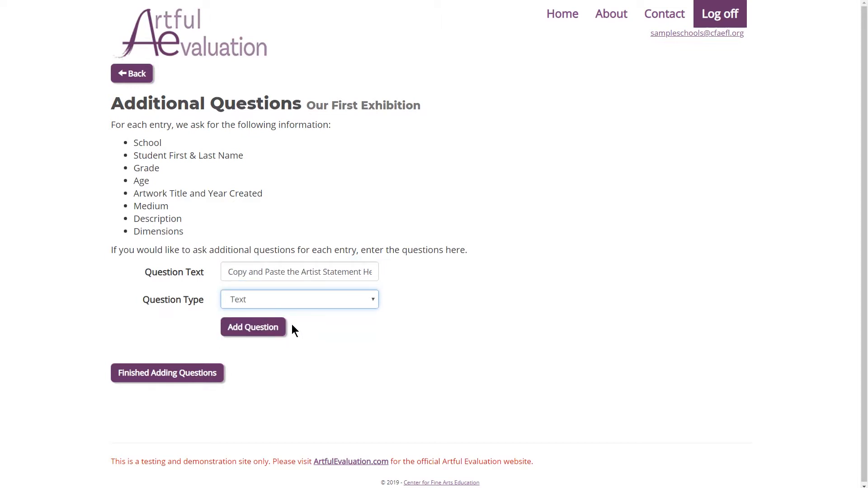
click(252, 331)
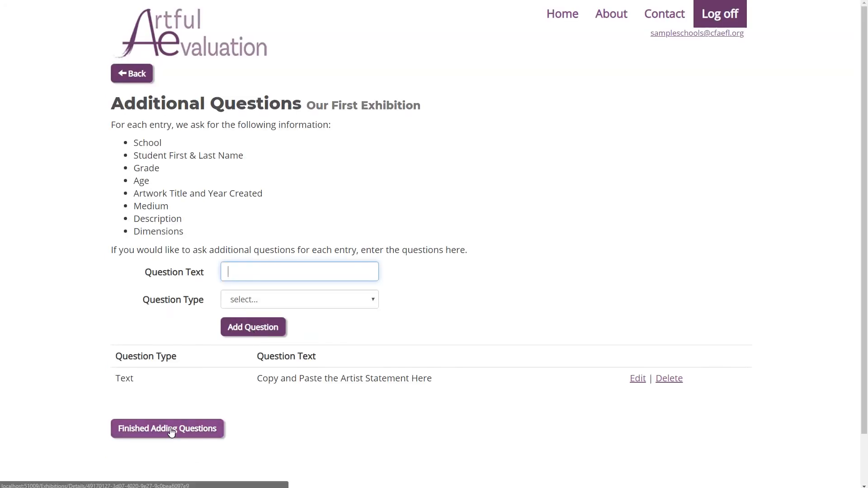
Finish adding questions and return to the Sample County School District page.
click(171, 430)
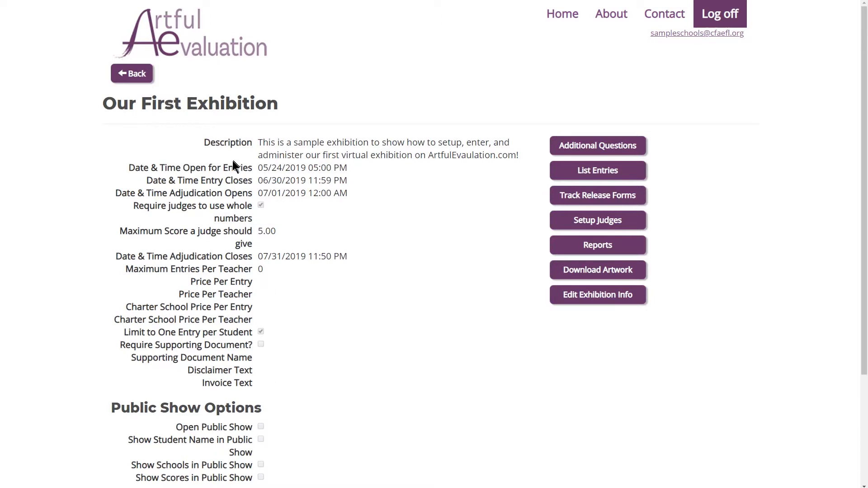
click(134, 75)
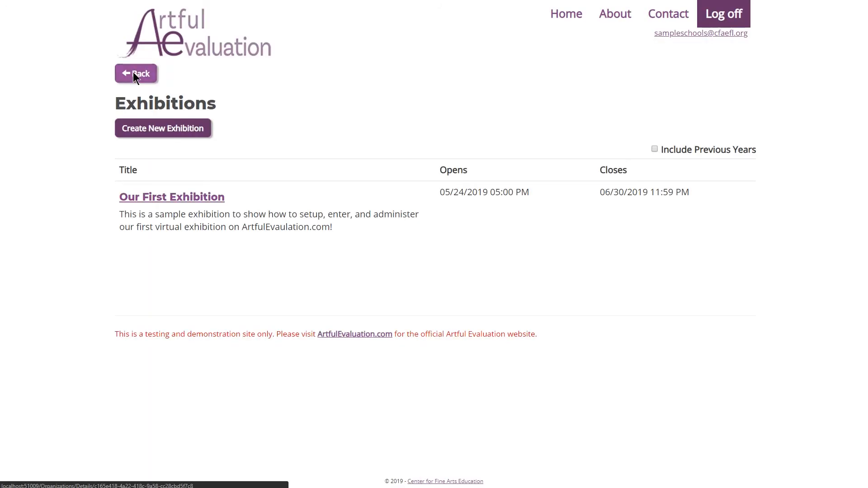
click(133, 73)
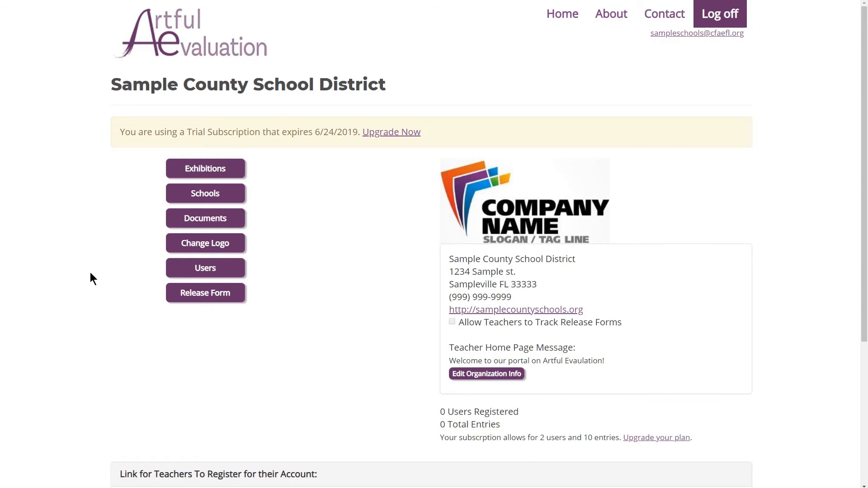
Copy the link teachers use to register for their account and dismiss the confirmation.
scroll(108, 301, down, 5)
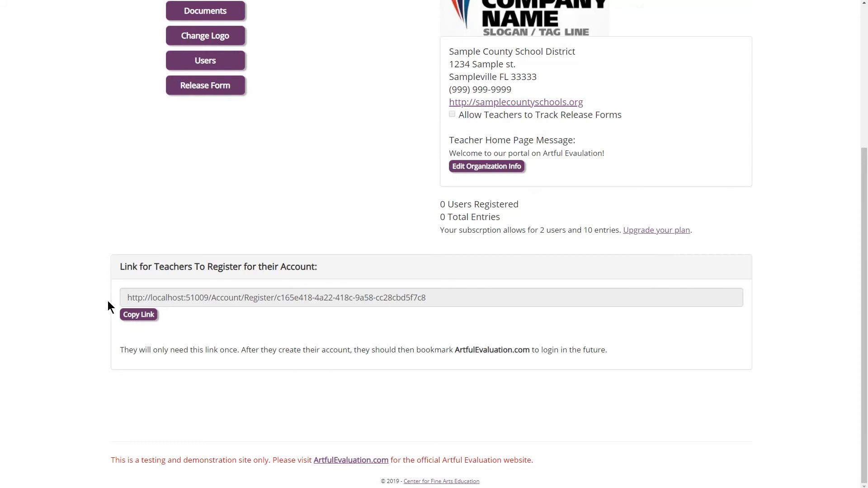
click(139, 315)
click(139, 316)
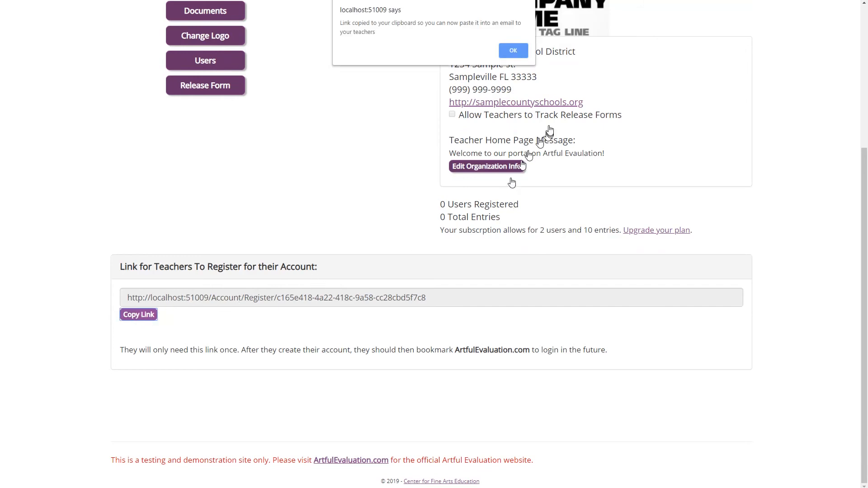
click(513, 51)
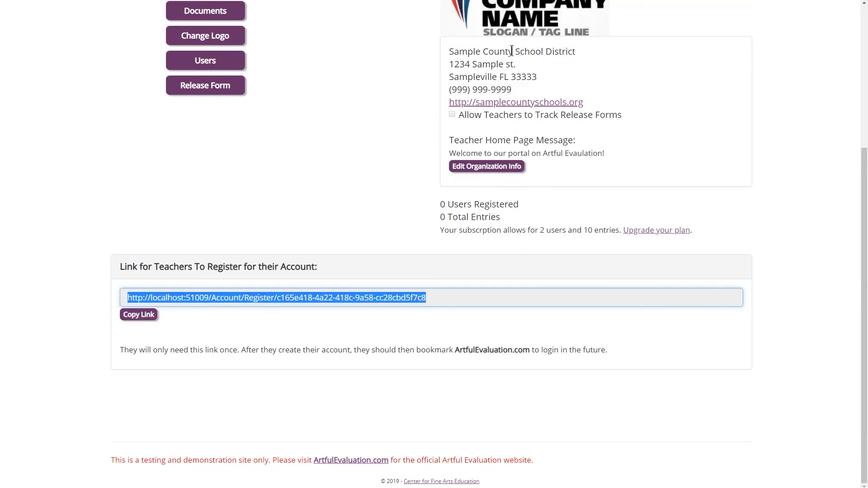
Switch to the Gmail draft "Sign Up for Artful Evaulation" and paste the teacher registration link below the message to teachers.
drag(0, 20, 366, 19)
click(271, 169)
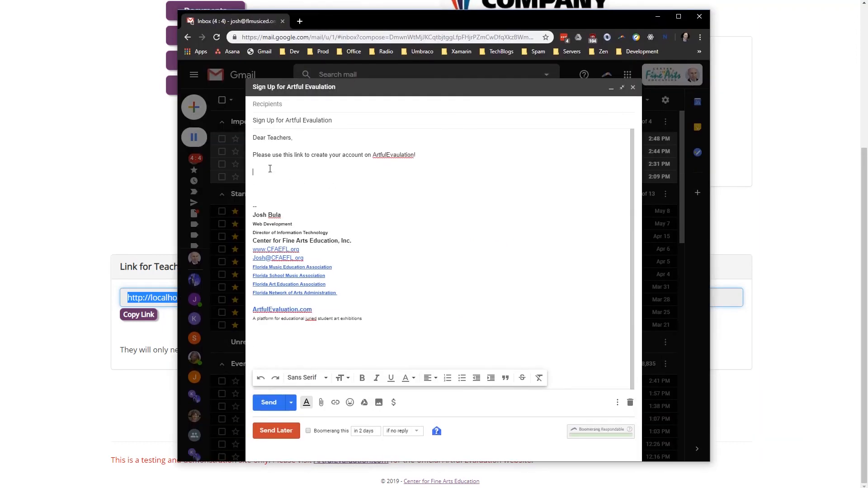
right_click(271, 169)
click(308, 237)
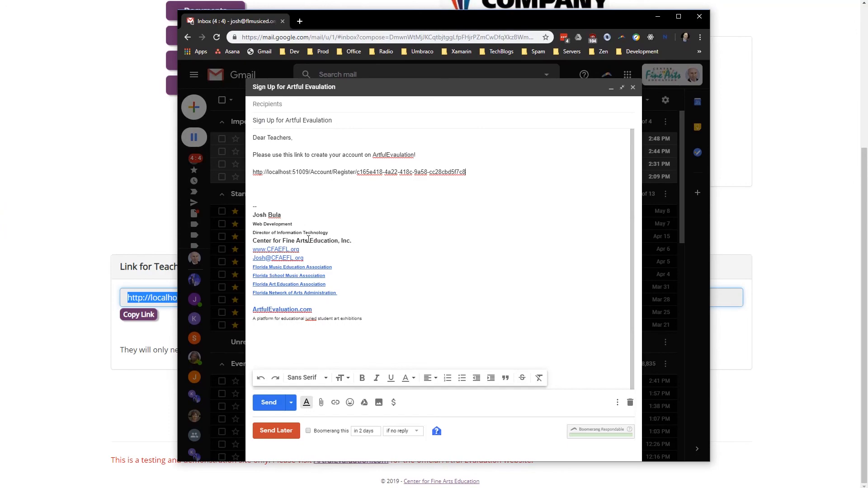